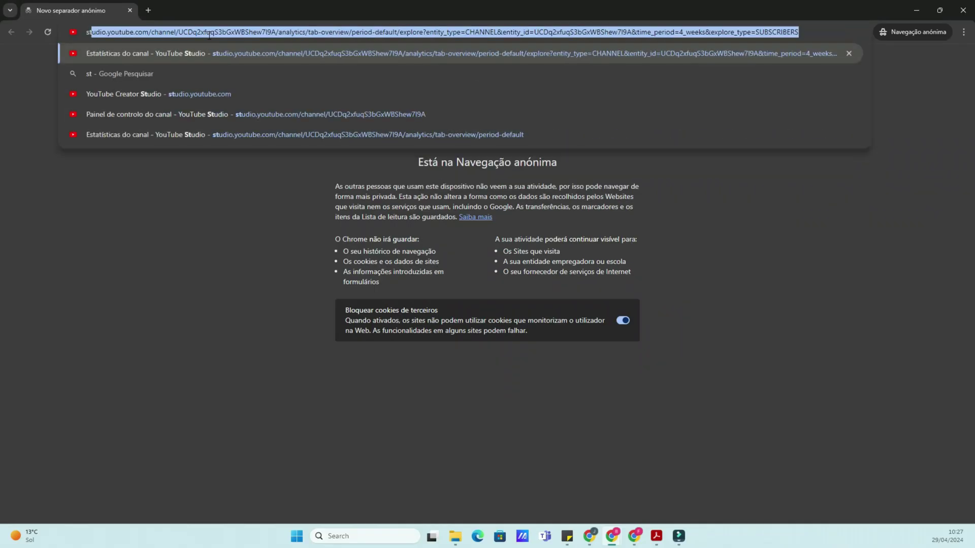
Step: Load string-db.org in Chrome and dismiss the Google Translate offer
type("string-db.org")
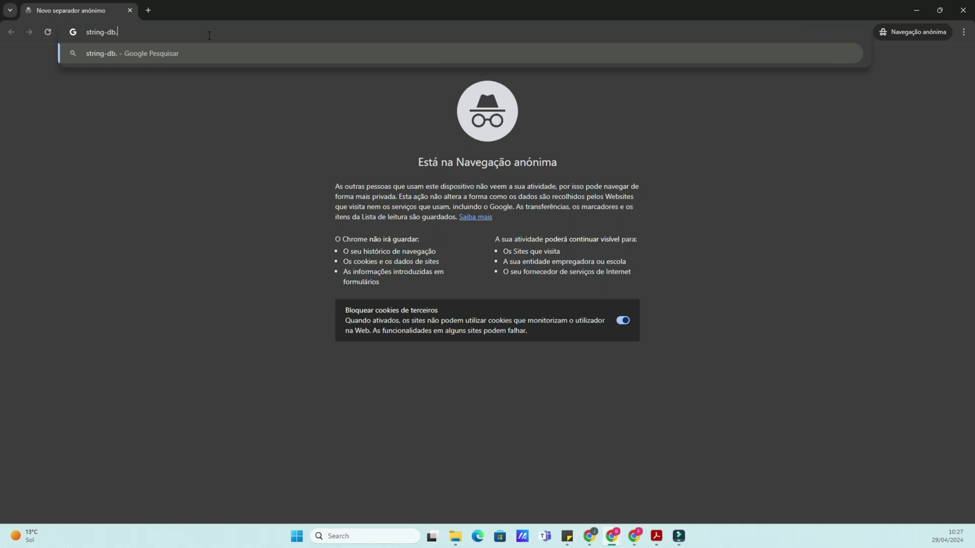
key("Return")
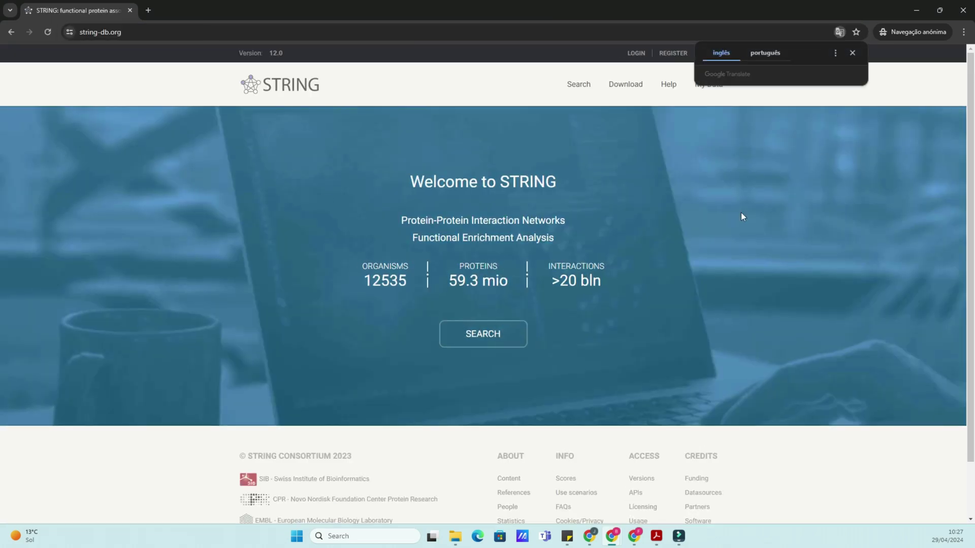
left_click(853, 53)
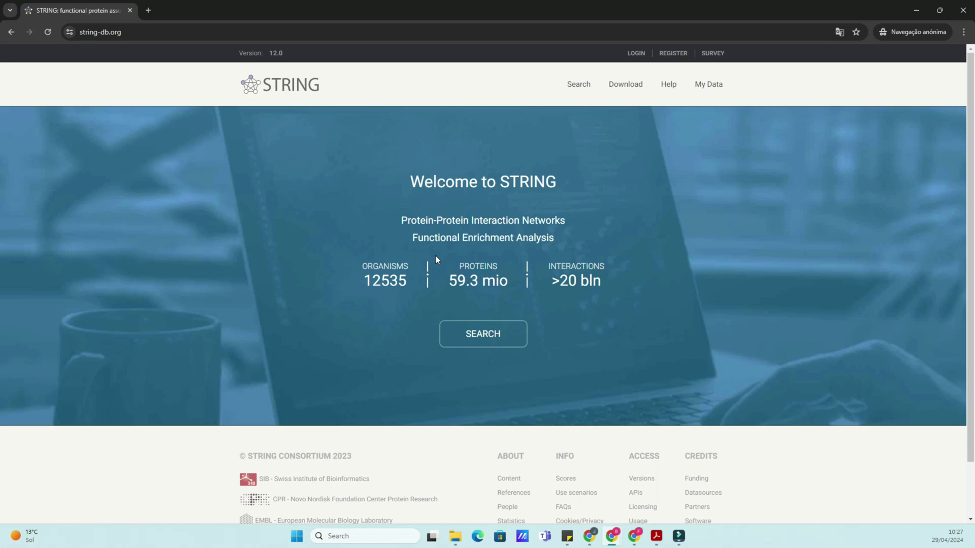
Step: Search STRING by protein name 'tp53' and review the matches, with human TP53 first
left_click(489, 333)
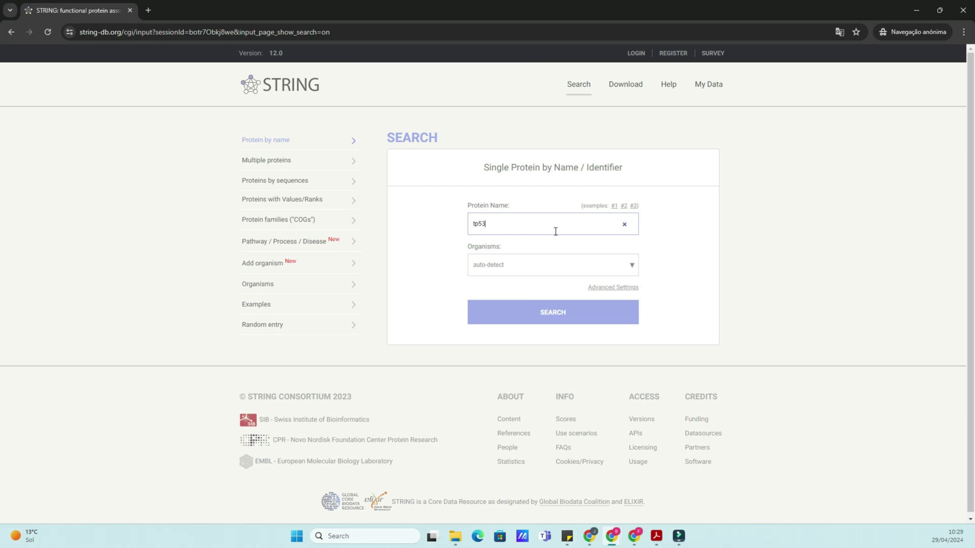
left_click(539, 311)
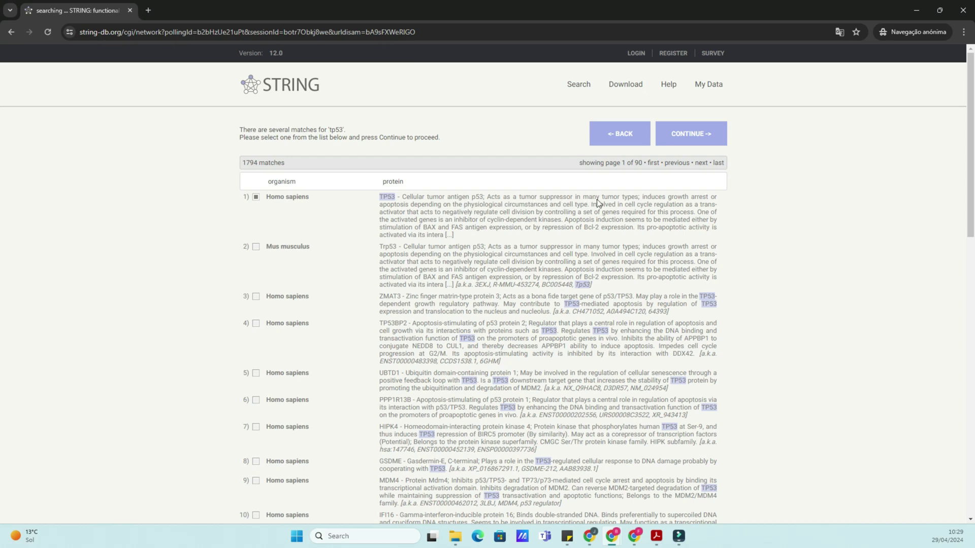
left_click_drag(656, 202, 589, 214)
left_click(586, 215)
Step: Continue with human TP53 to display its interaction network
left_click(681, 144)
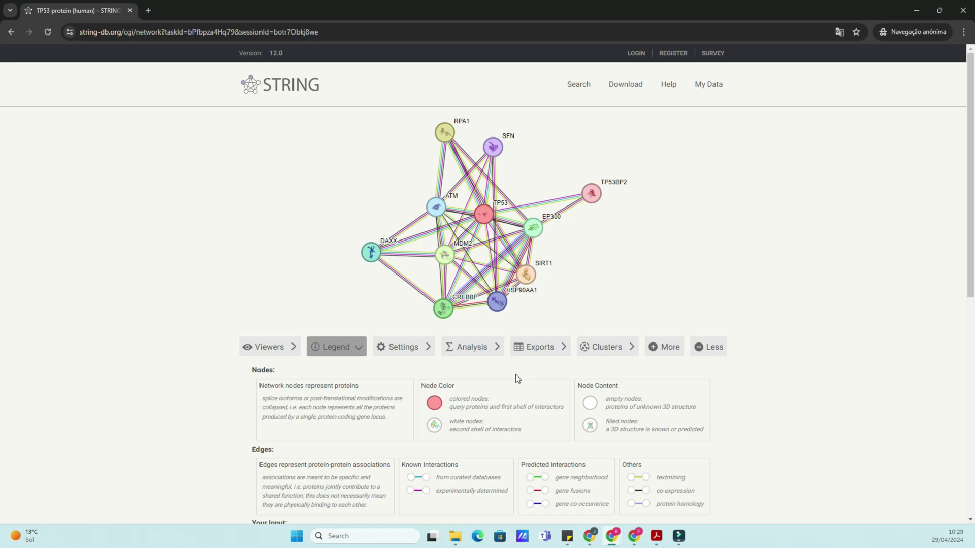
scroll(516, 373, "down", 1)
scroll(512, 341, "up", 1)
Step: View the details of the SFN and TP53BP2 partner proteins
left_click(489, 144)
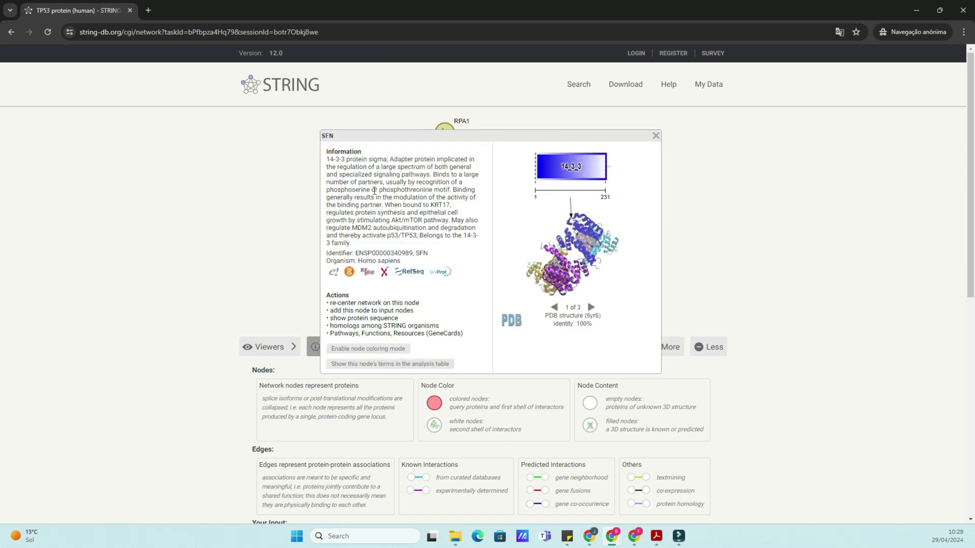
left_click(655, 136)
left_click(593, 194)
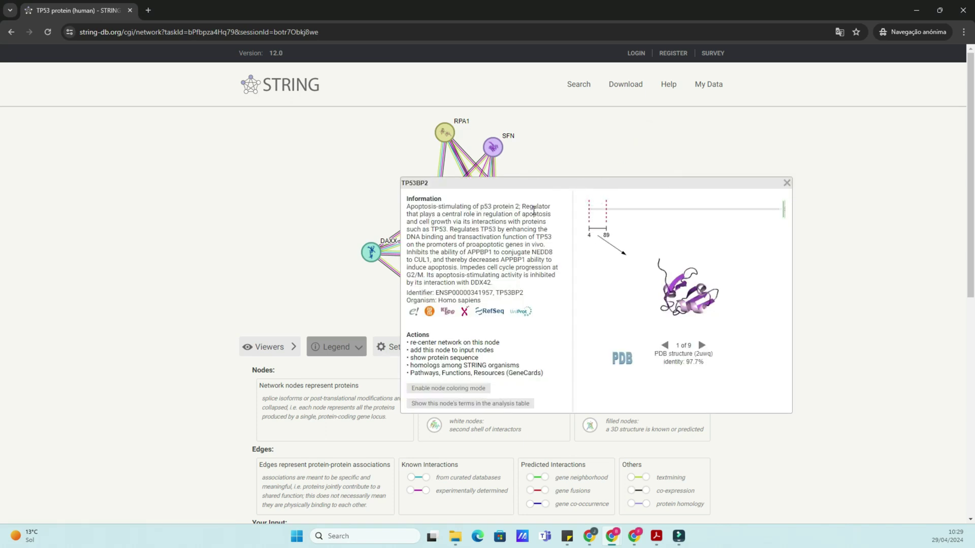
left_click(786, 183)
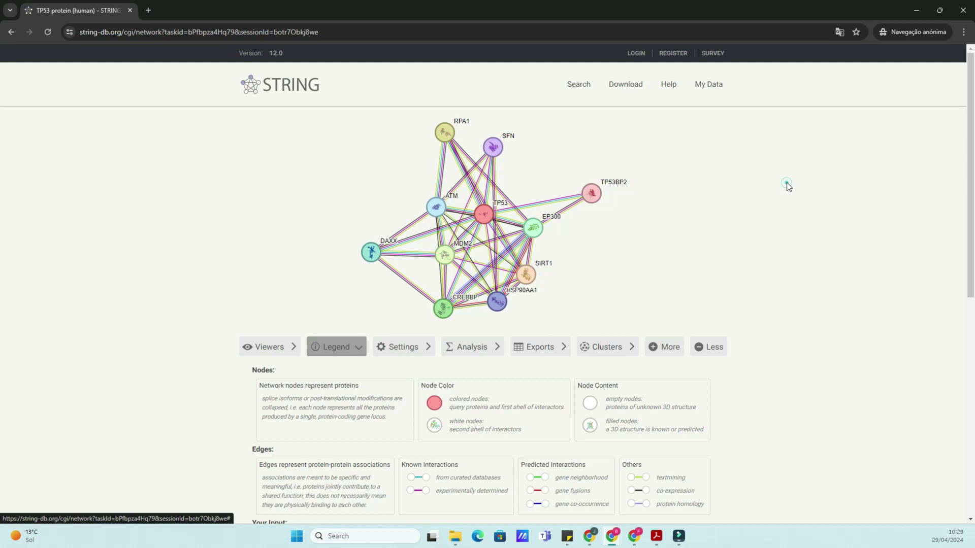
Step: View EP300's details and browse through four of its PDB structures
left_click(535, 232)
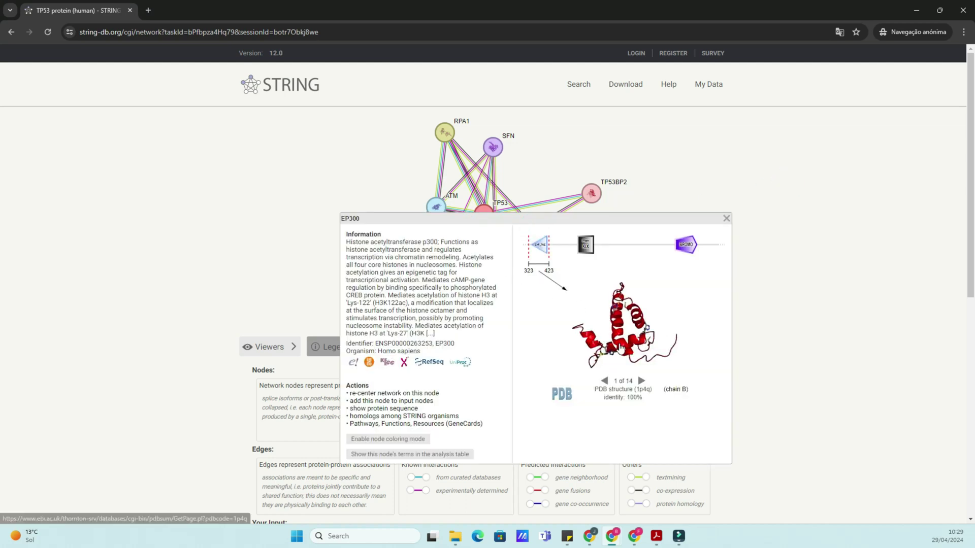
left_click(641, 381)
left_click(641, 381)
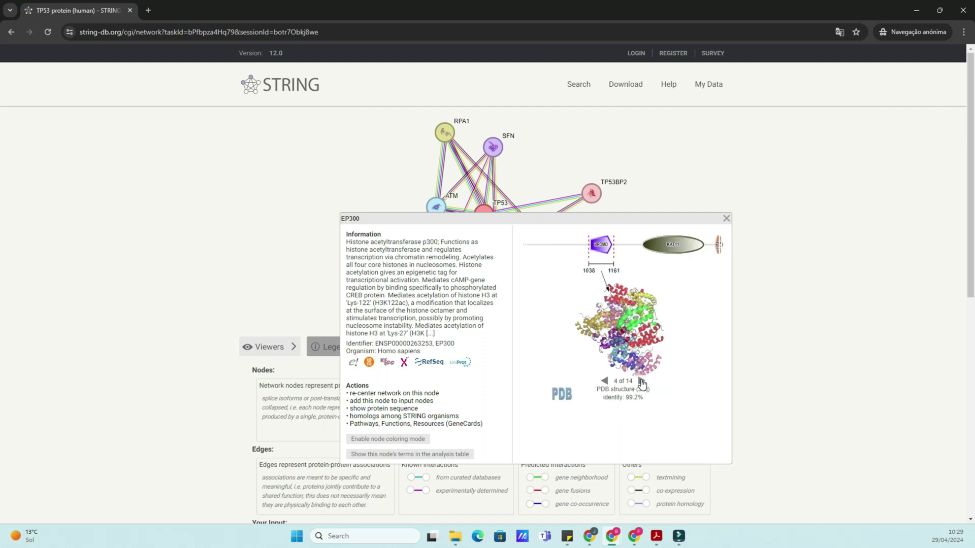
left_click(641, 381)
left_click(641, 381)
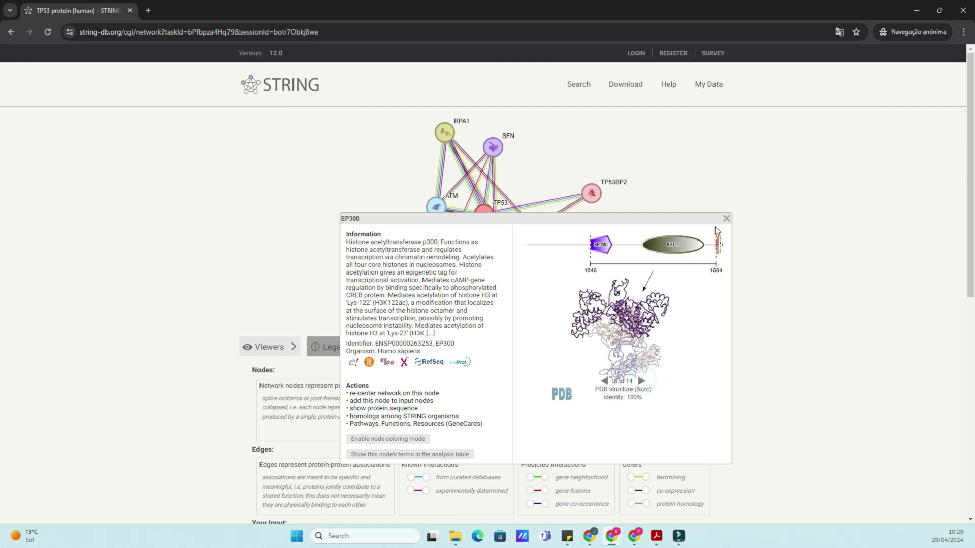
left_click(726, 218)
Step: Scroll through the network legend and Predicted Functional Partners table, then back up
scroll(629, 294, "down", 1)
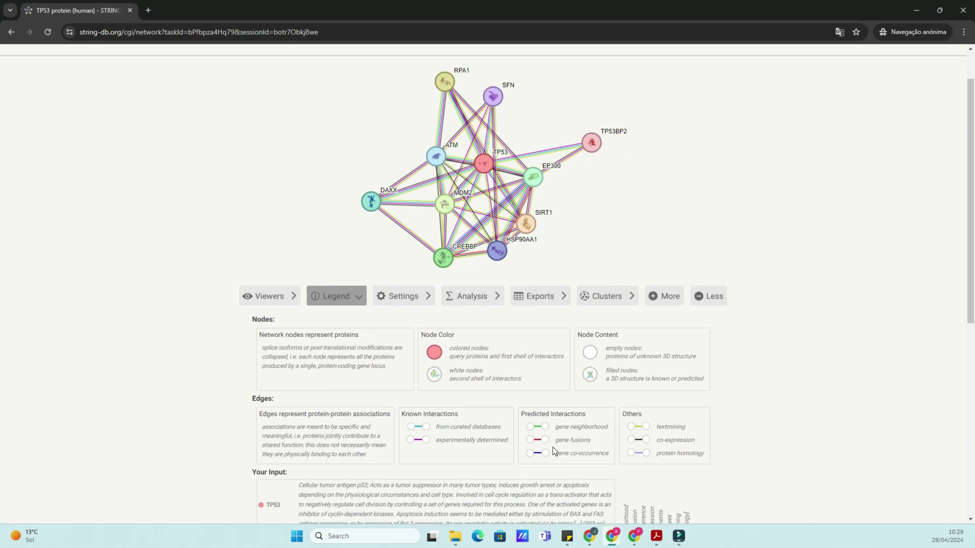
scroll(577, 462, "down", 3)
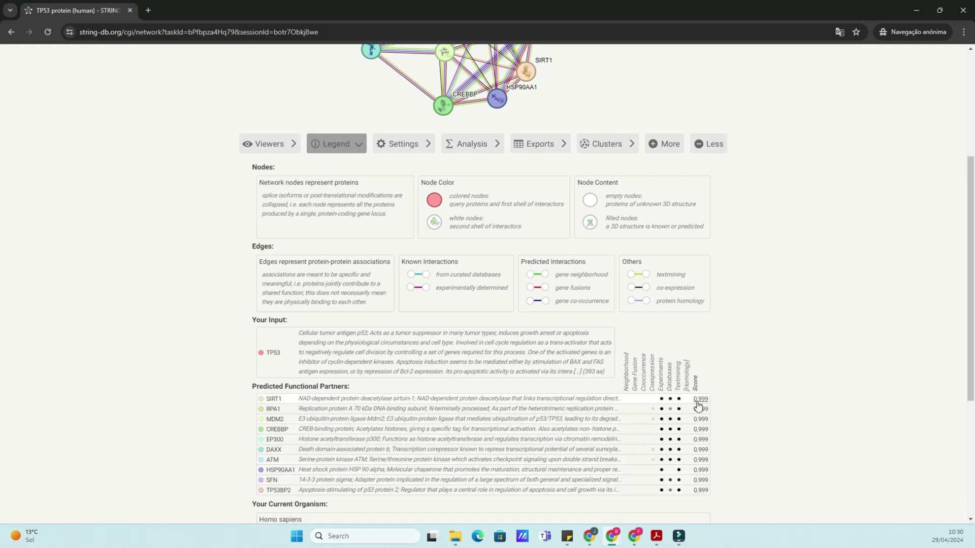
scroll(751, 357, "down", 3)
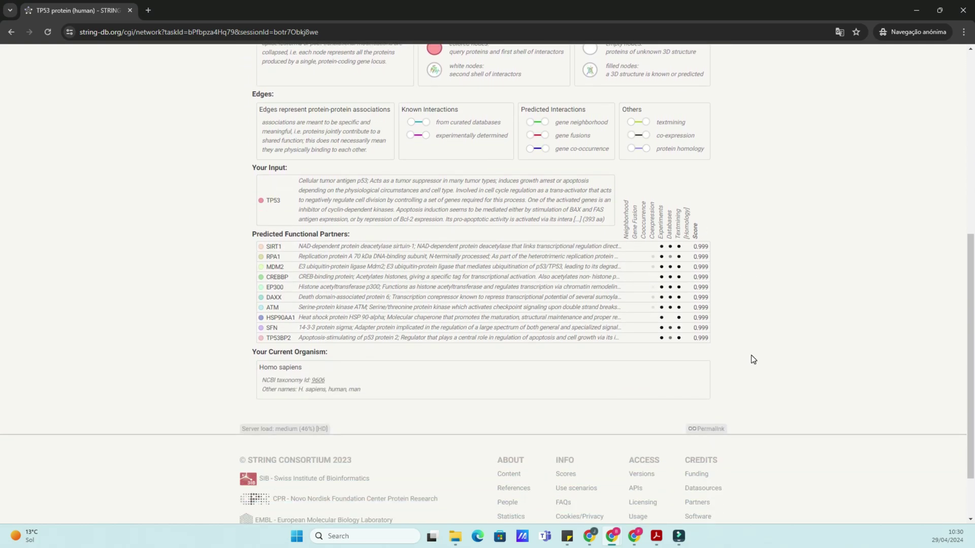
scroll(753, 359, "up", 6)
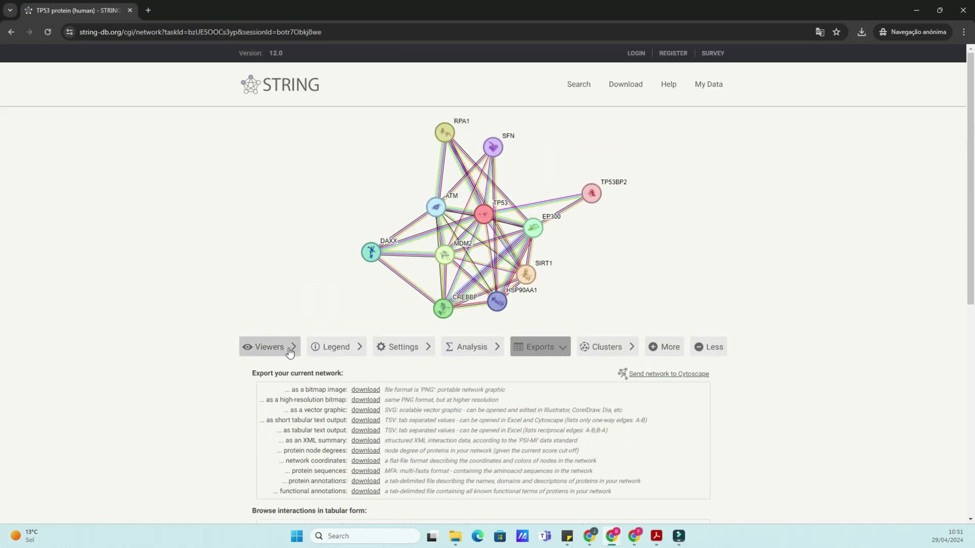
left_click(290, 351)
scroll(325, 365, "down", 1)
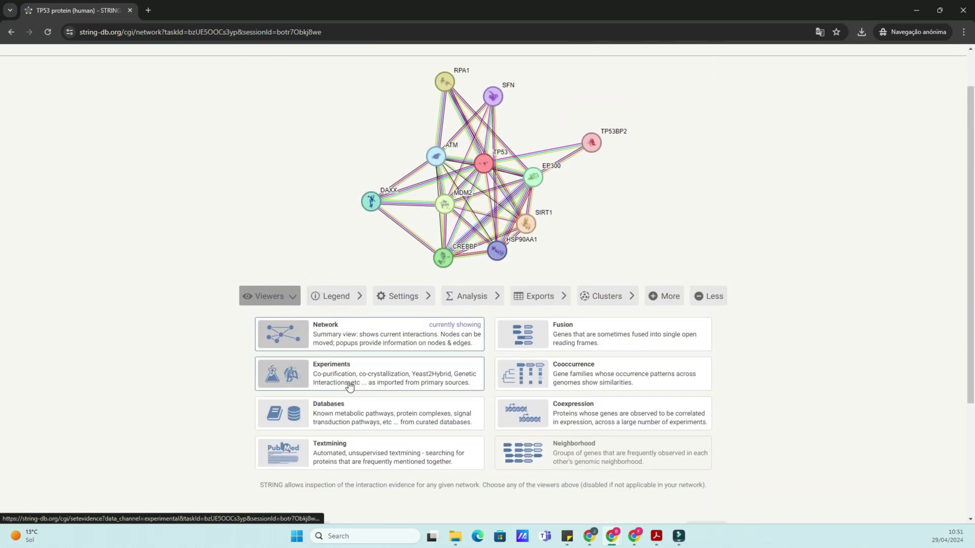
left_click(404, 380)
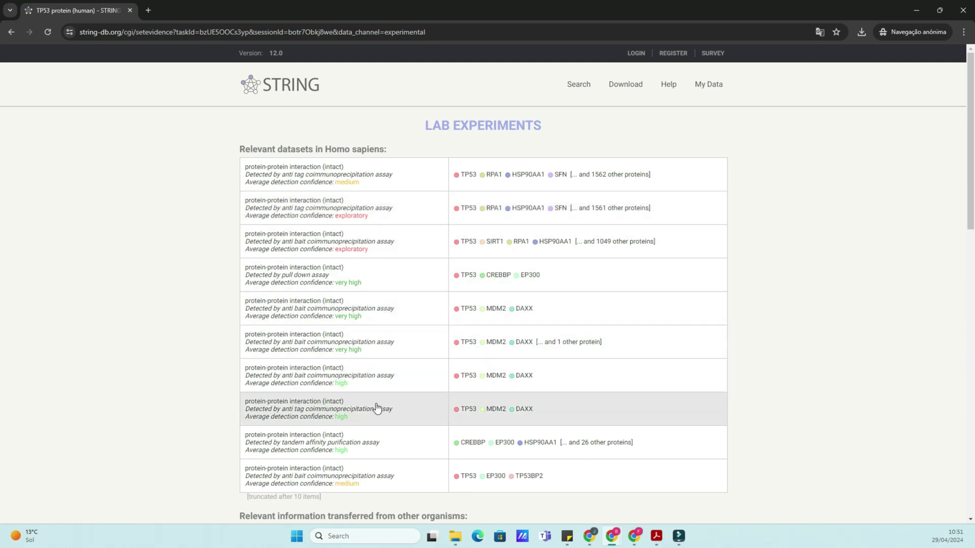
scroll(376, 411, "down", 2)
scroll(377, 408, "up", 1)
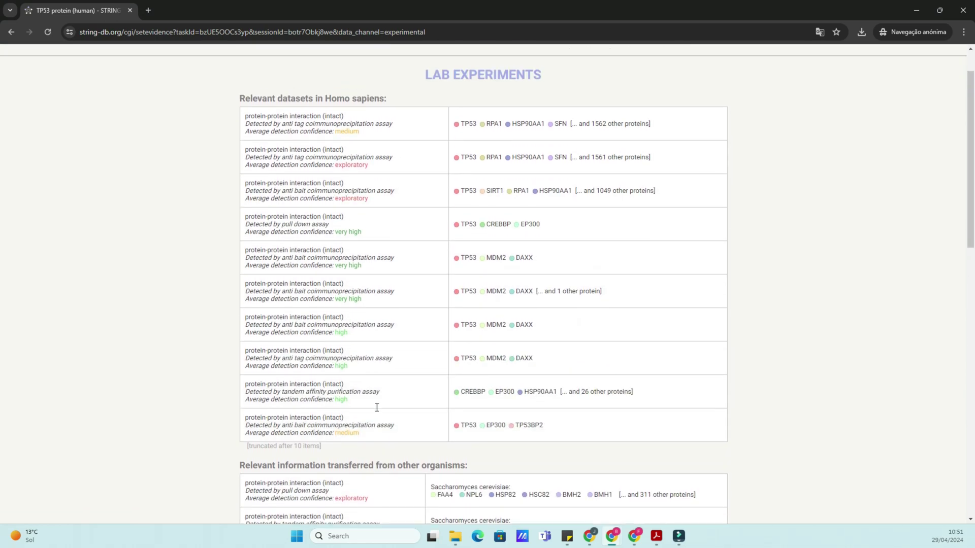
left_click(14, 32)
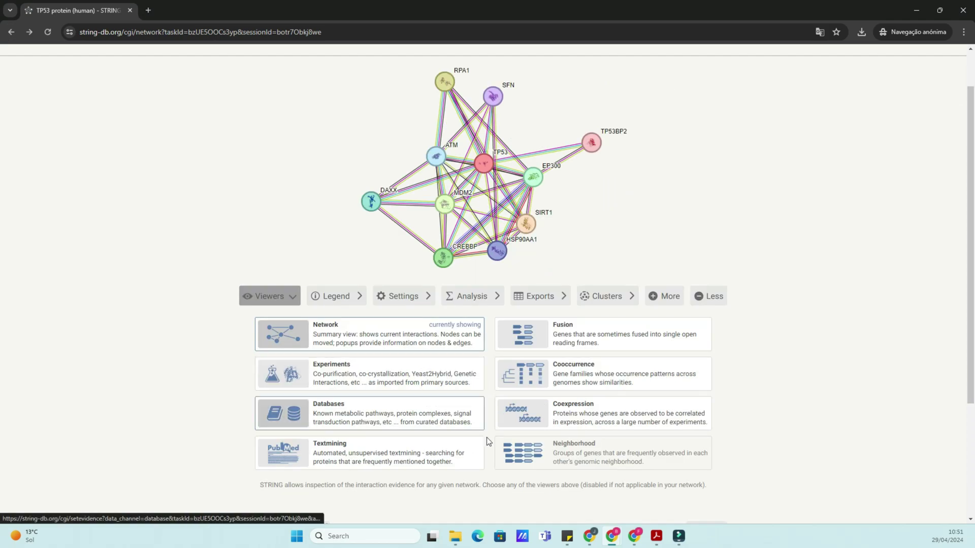
left_click(563, 421)
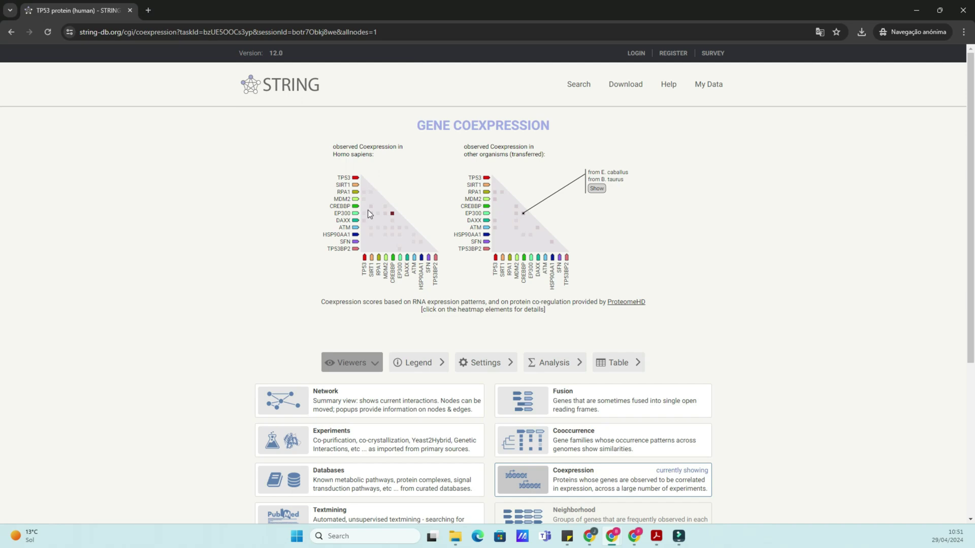
scroll(447, 319, "down", 2)
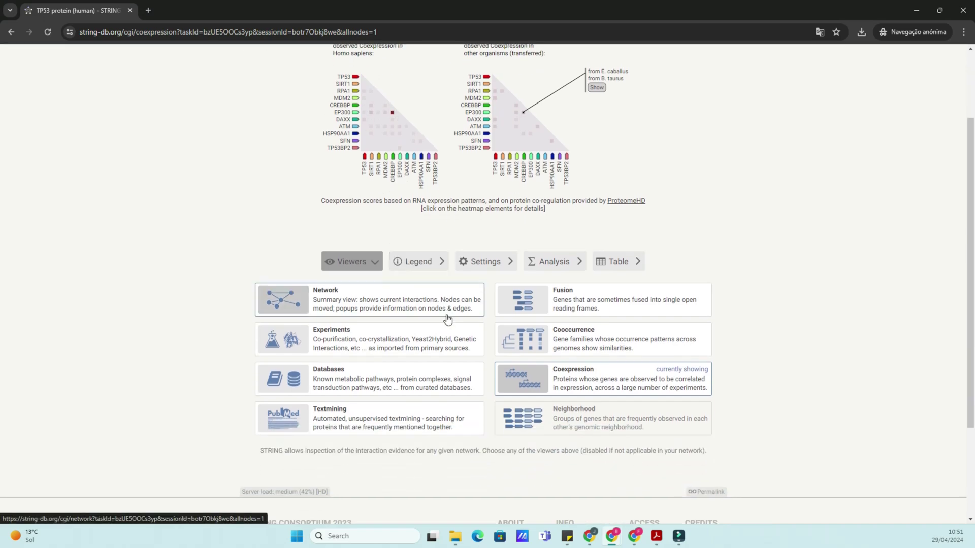
scroll(447, 319, "up", 2)
left_click(13, 32)
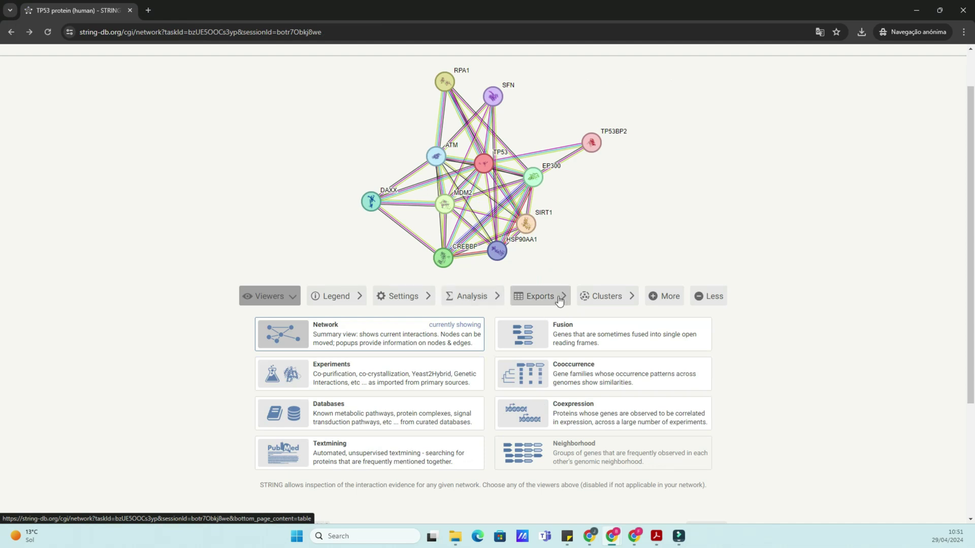
Step: Cluster the TP53 network with k-means into 3 clusters, dotted edges between clusters
left_click(465, 297)
scroll(459, 301, "down", 1)
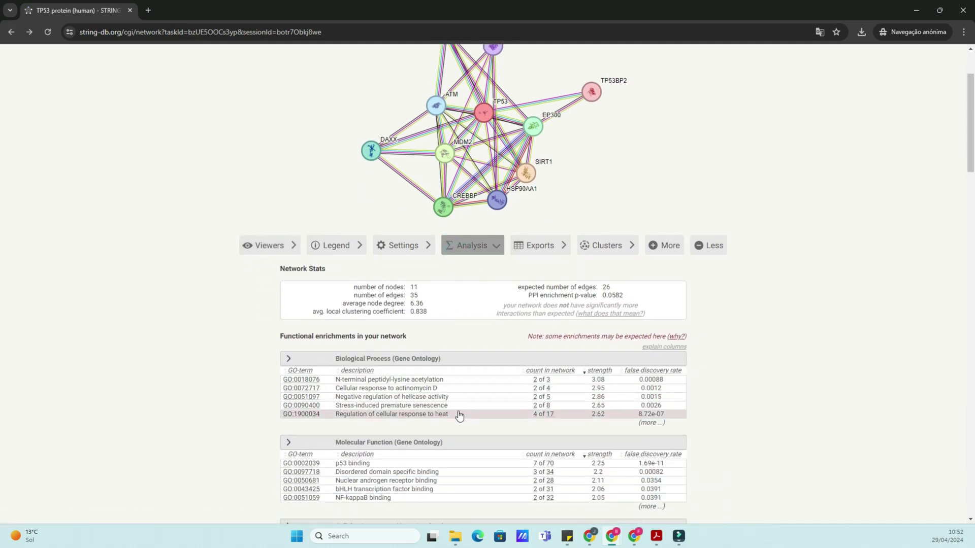
scroll(386, 242, "up", 1)
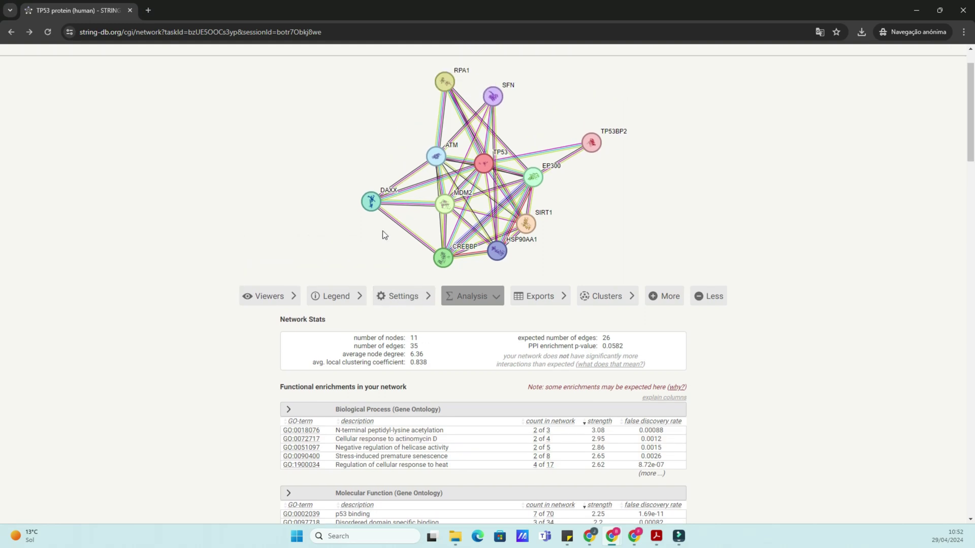
left_click(613, 302)
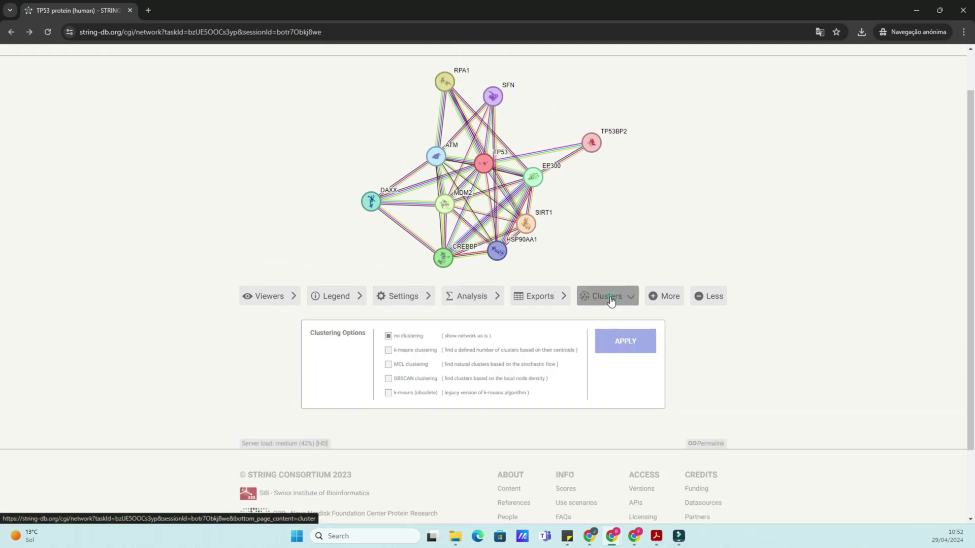
left_click(389, 351)
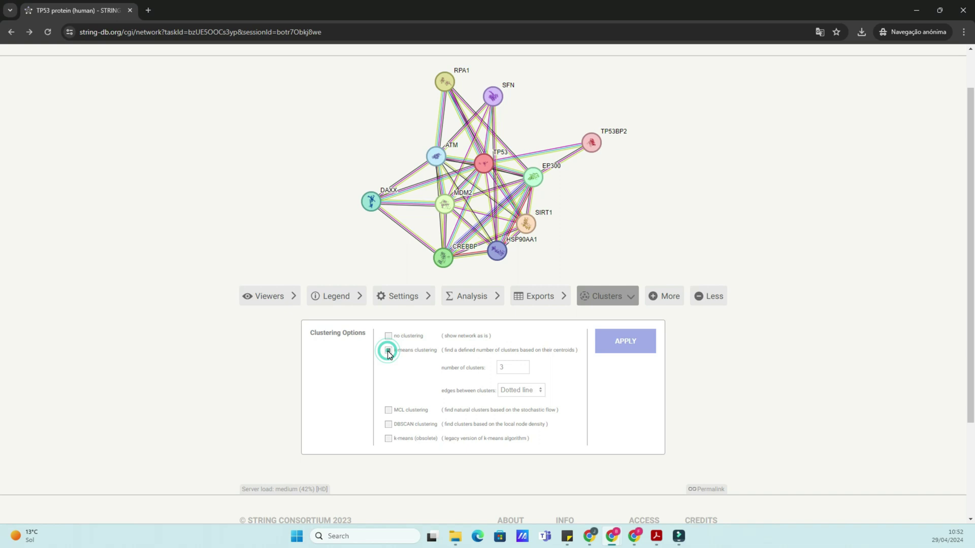
left_click(639, 346)
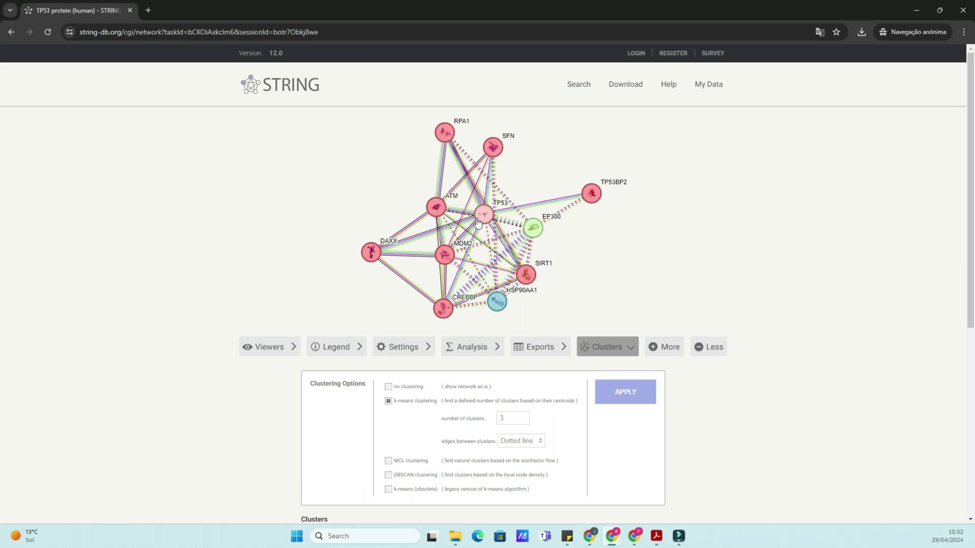
Step: Save the network PNG to the Desktop and open string_normal_image (1).png maximized in Photos
left_click(561, 346)
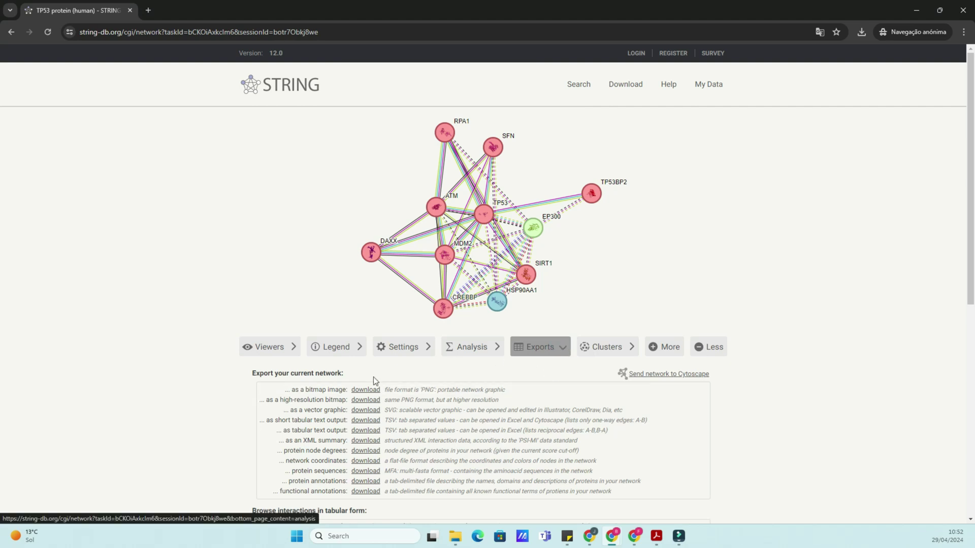
left_click(366, 390)
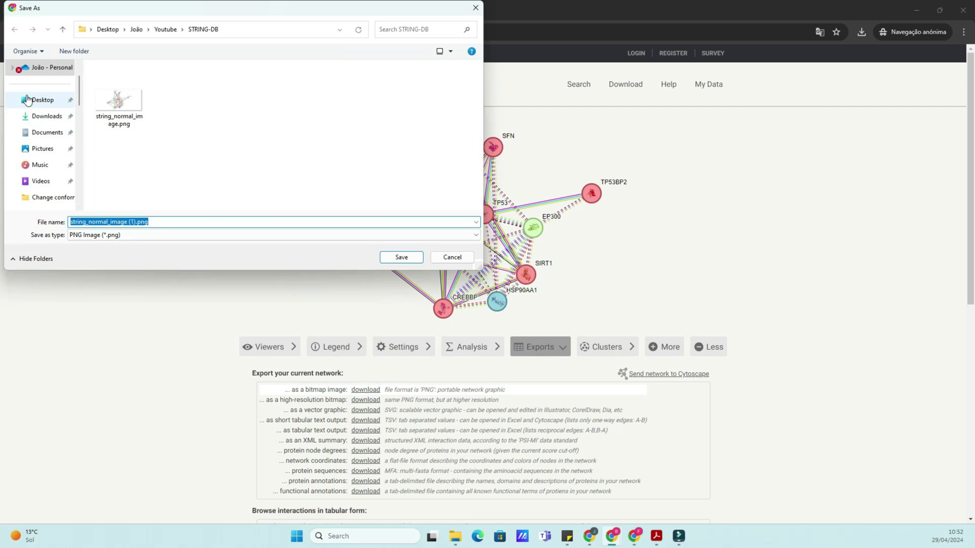
left_click(30, 100)
left_click(407, 256)
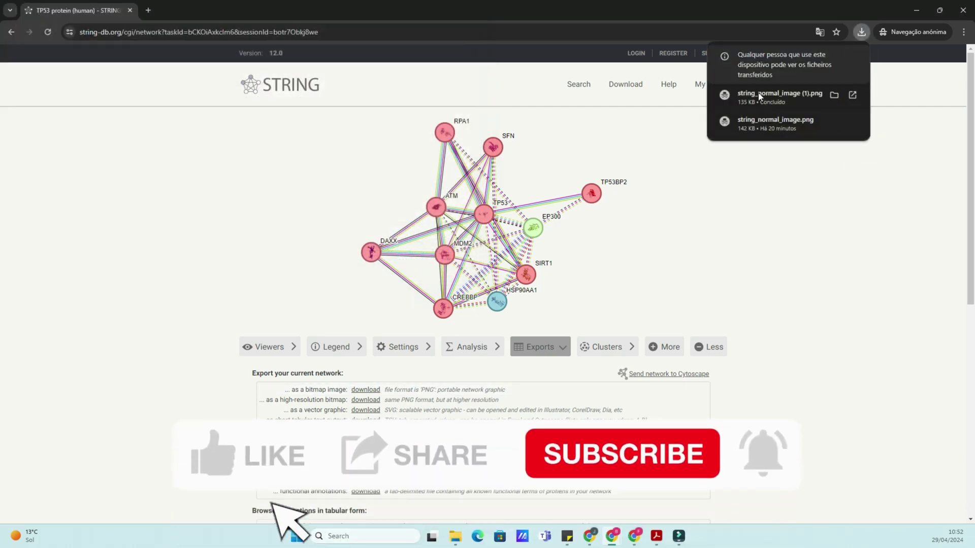
left_click(802, 99)
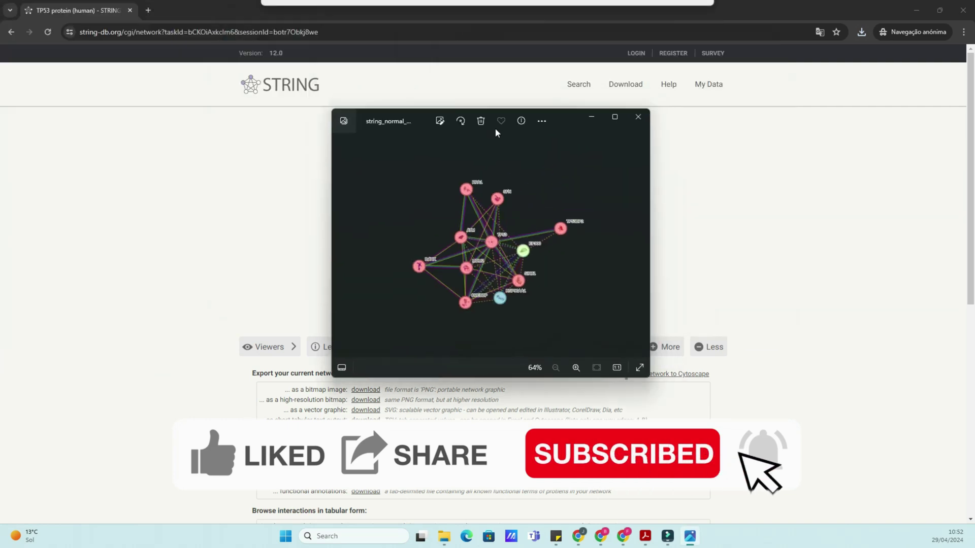
left_click(613, 116)
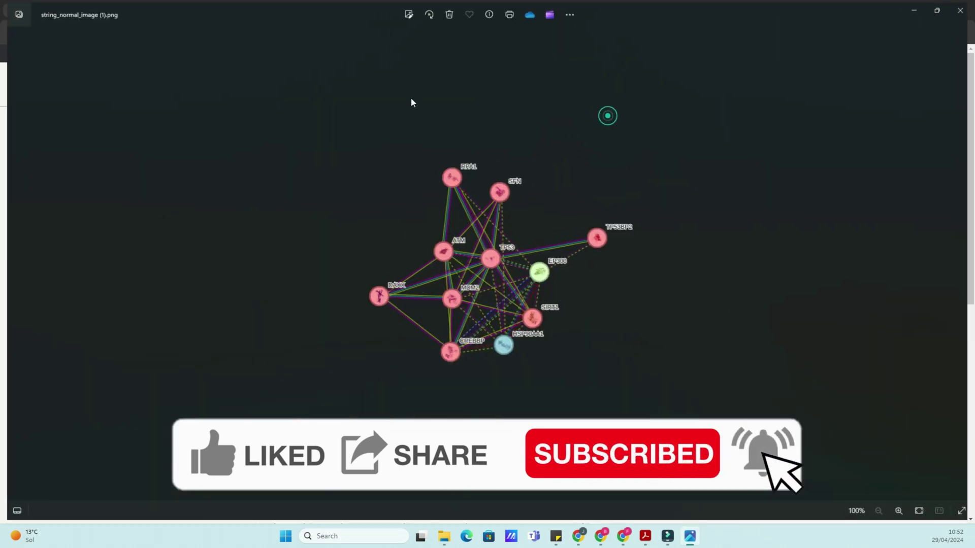